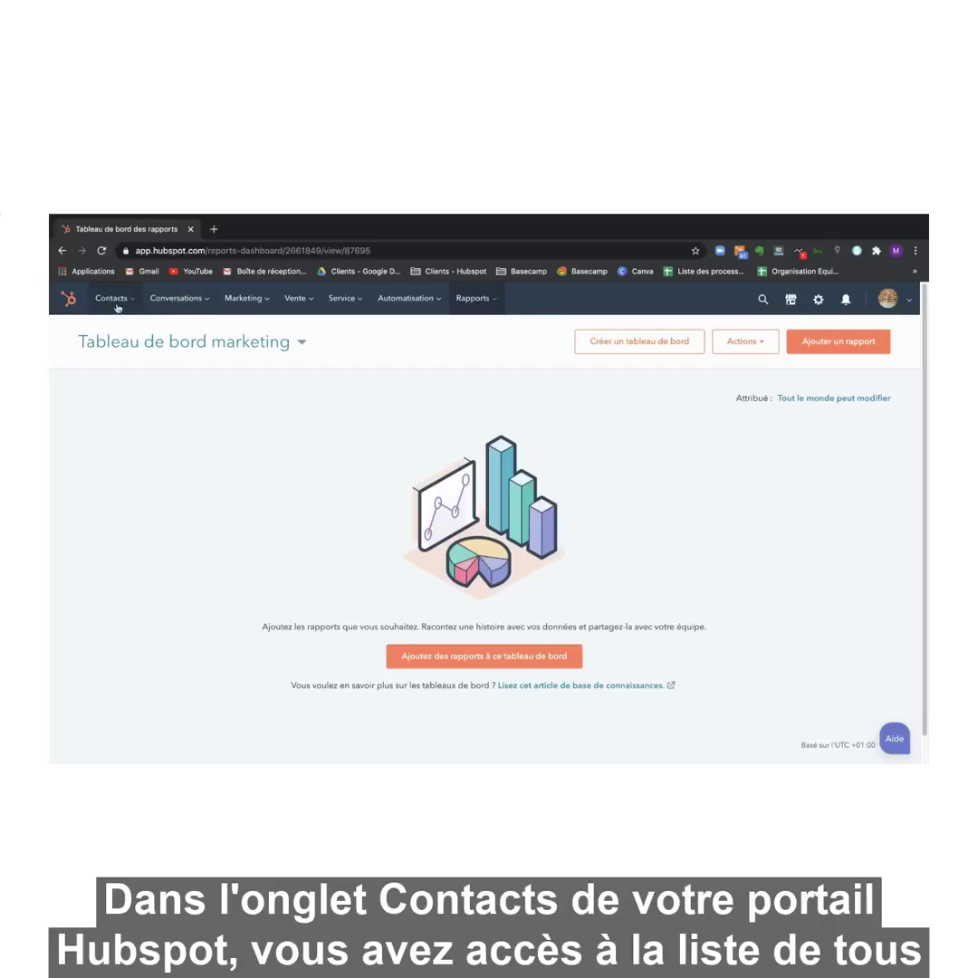
# Open the CRM contact list and look through its records and property columns
pyautogui.click(434, 369)
pyautogui.click(114, 336)
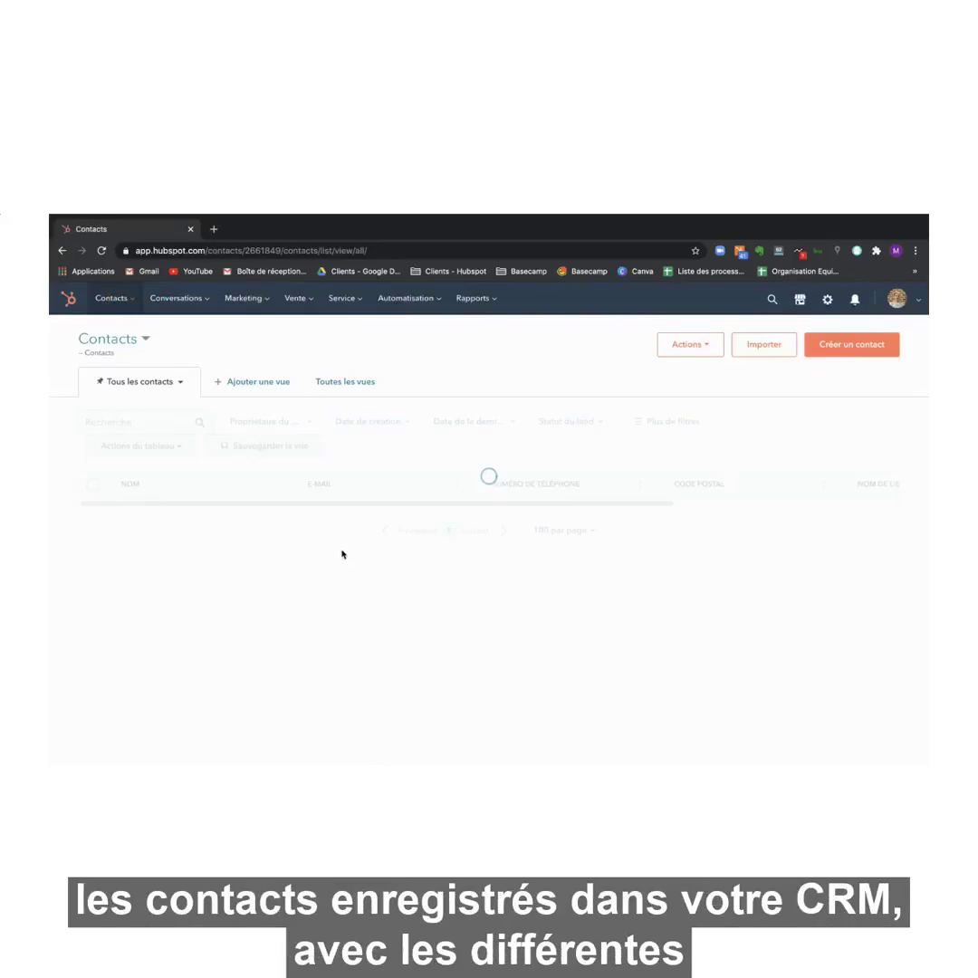
pyautogui.scroll(-15, 323, 562)
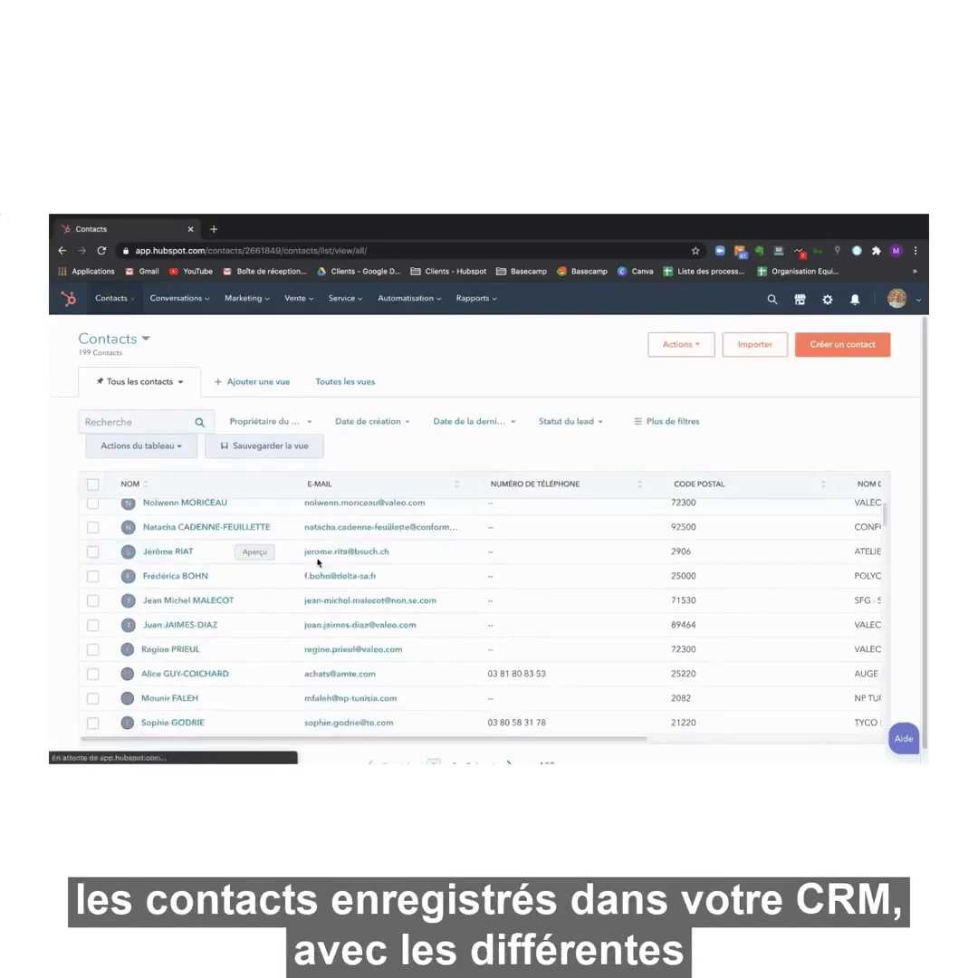
pyautogui.scroll(-5, 319, 604)
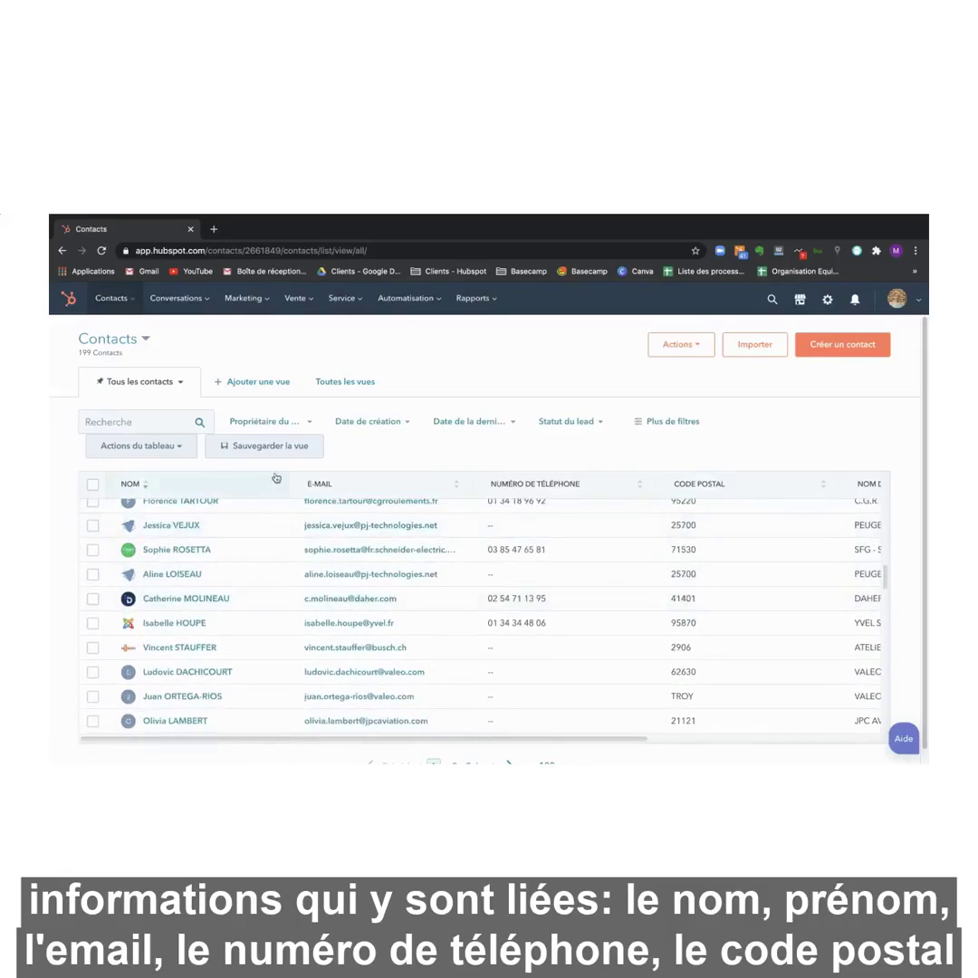
pyautogui.moveTo(457, 737); pyautogui.dragTo(421, 746)
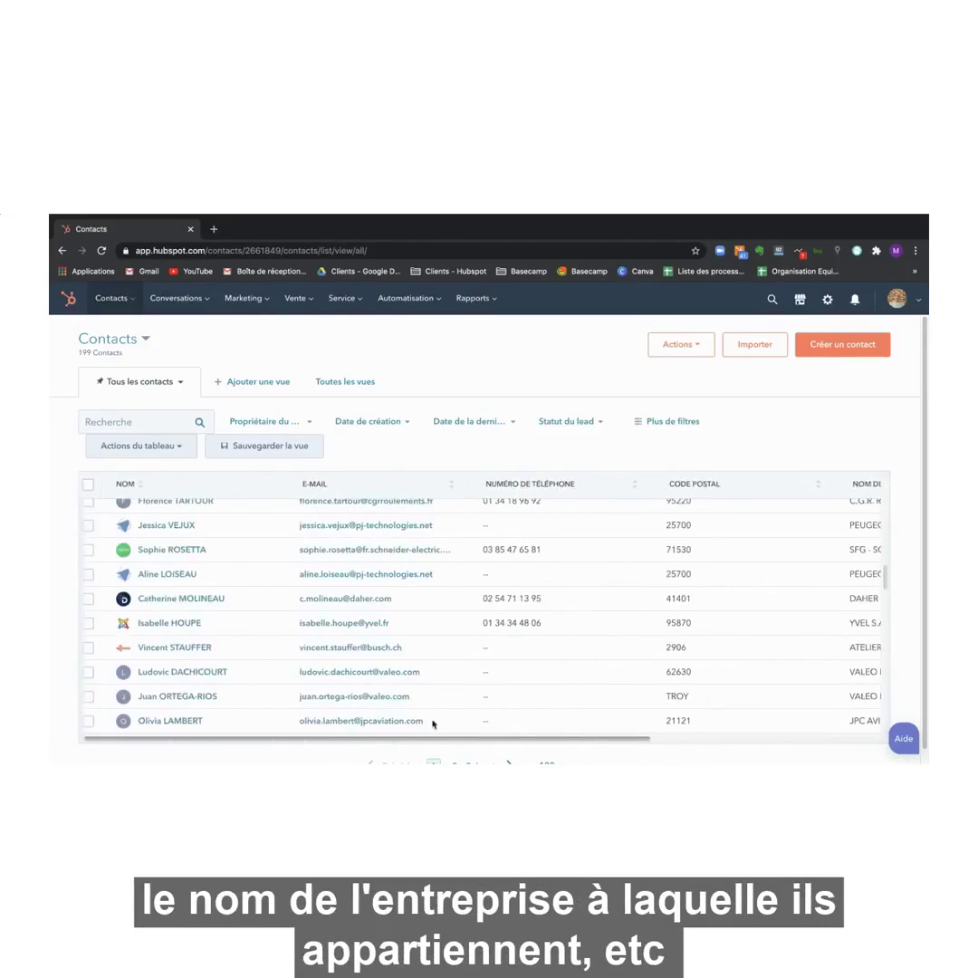
pyautogui.scroll(2, 407, 588)
pyautogui.scroll(3, 481, 483)
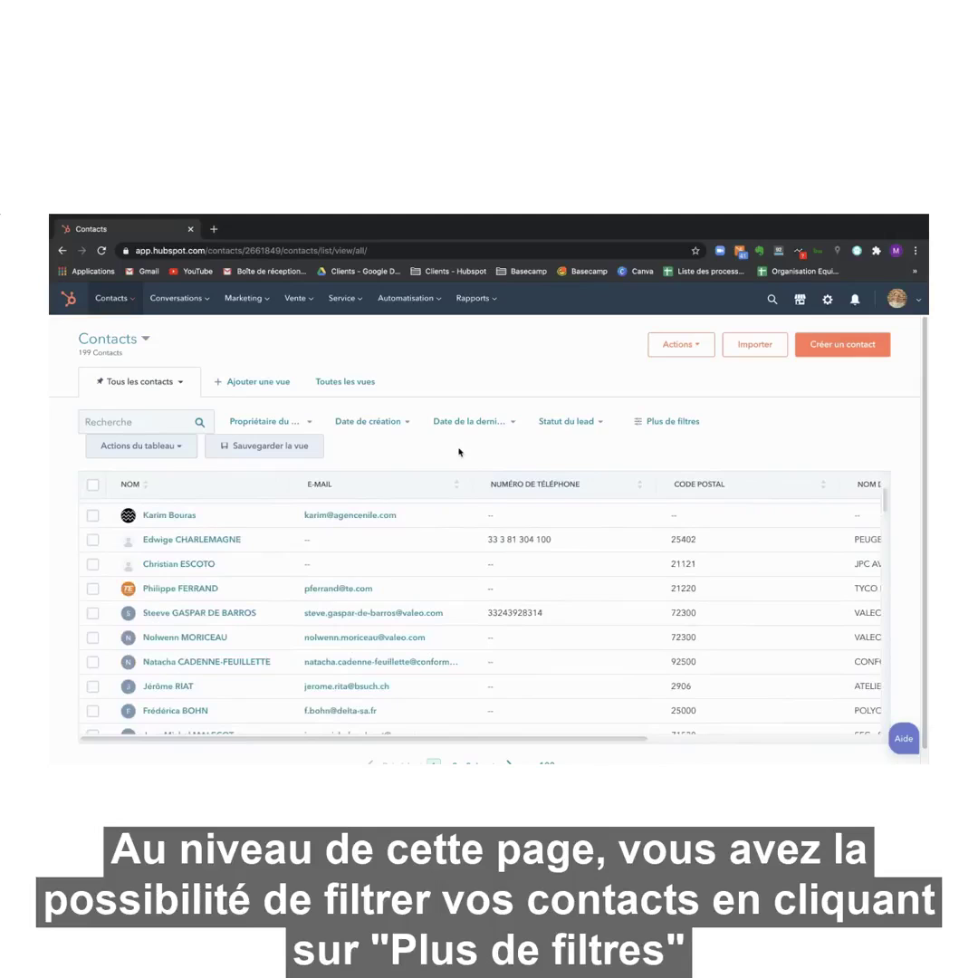
# Filter the contacts on the property Fonction professionnelle with the value Dirigeant
pyautogui.click(668, 421)
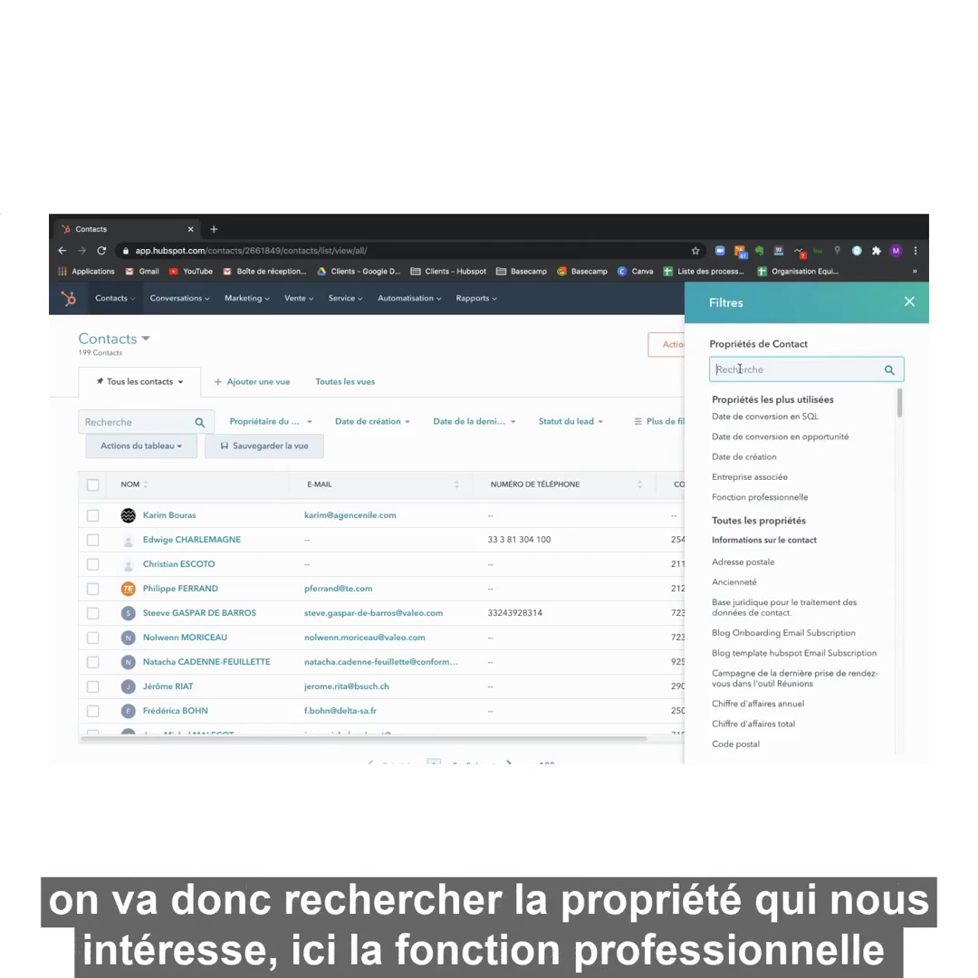
pyautogui.write('fonct')
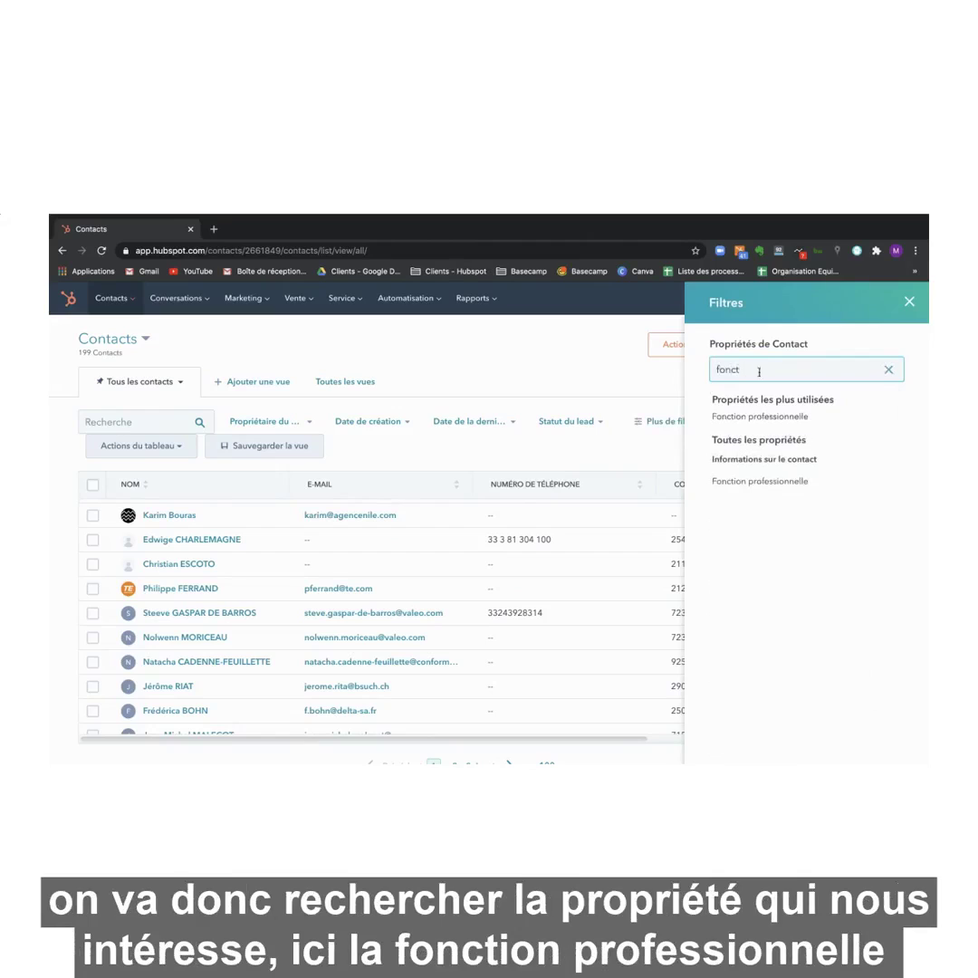
pyautogui.click(774, 415)
pyautogui.click(779, 404)
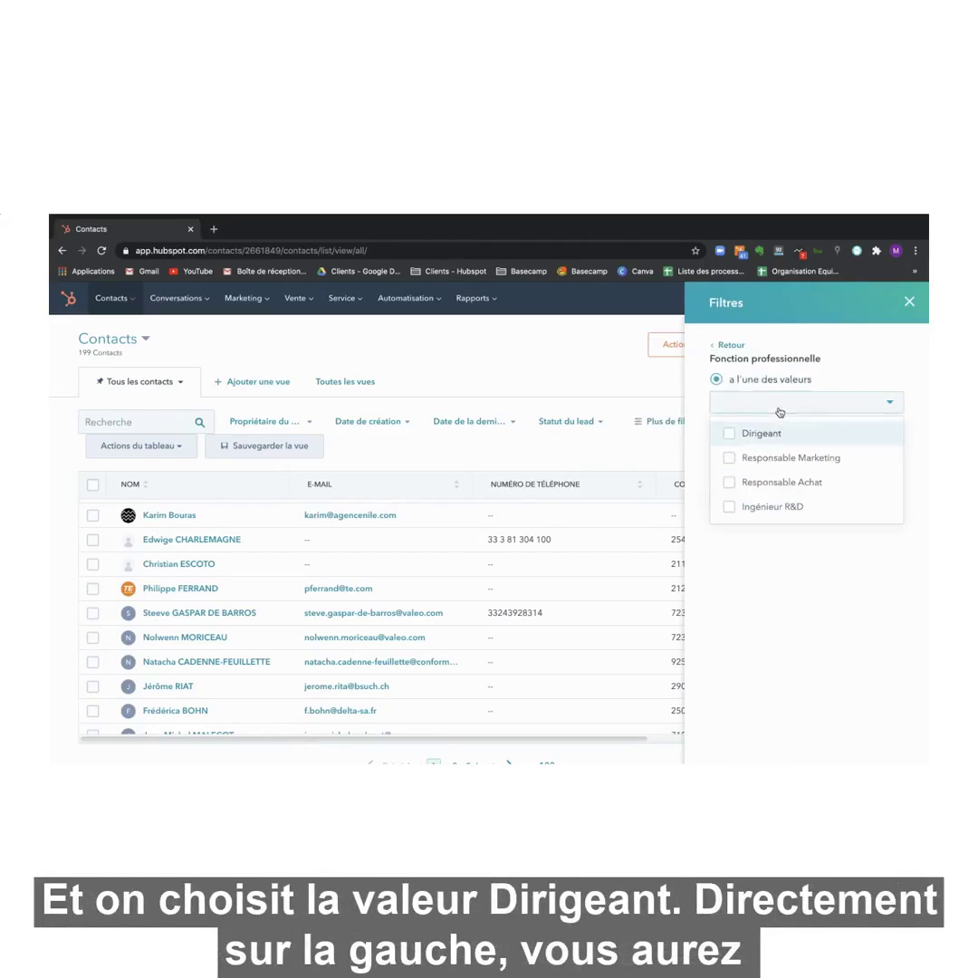
pyautogui.click(766, 435)
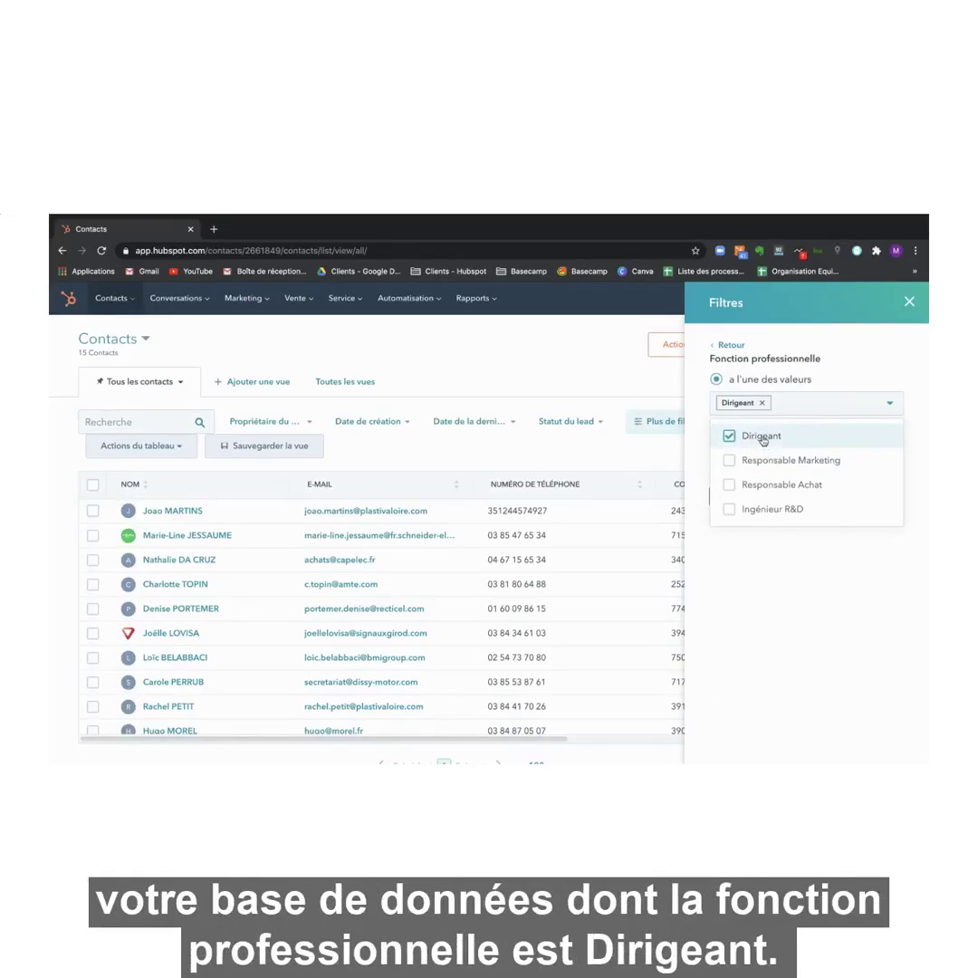
pyautogui.click(785, 627)
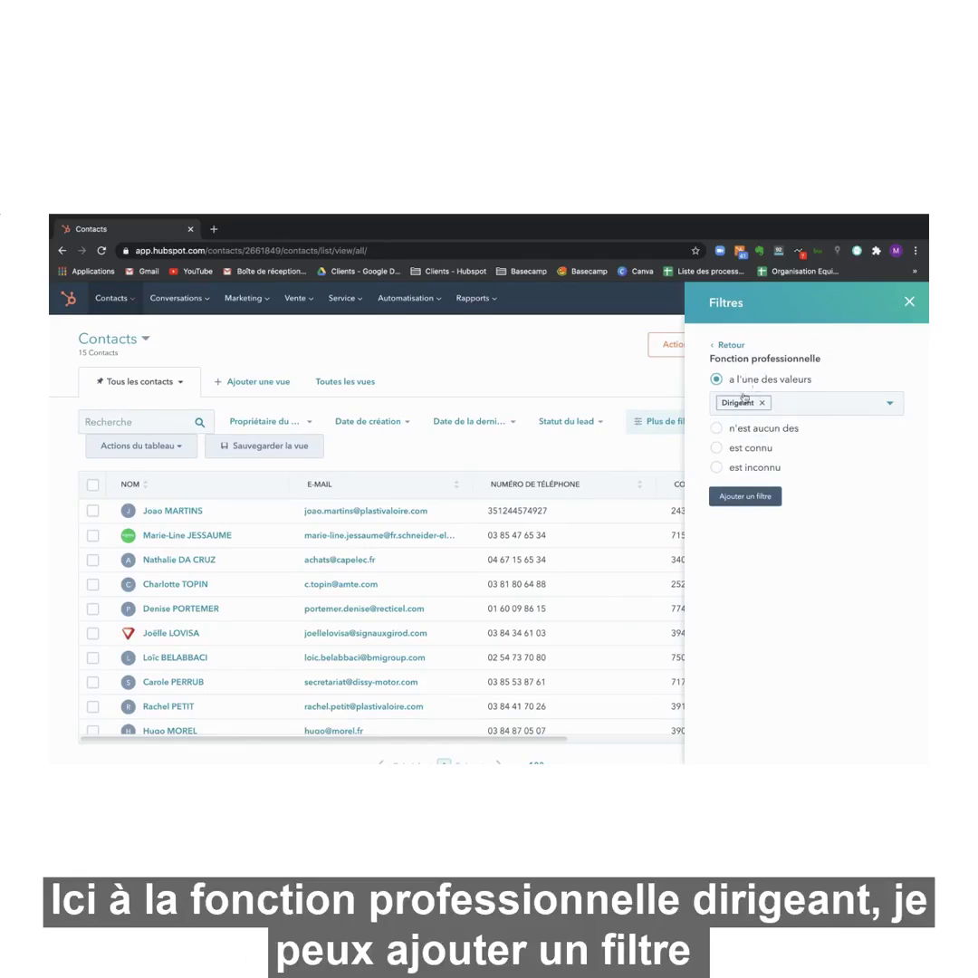
pyautogui.click(748, 498)
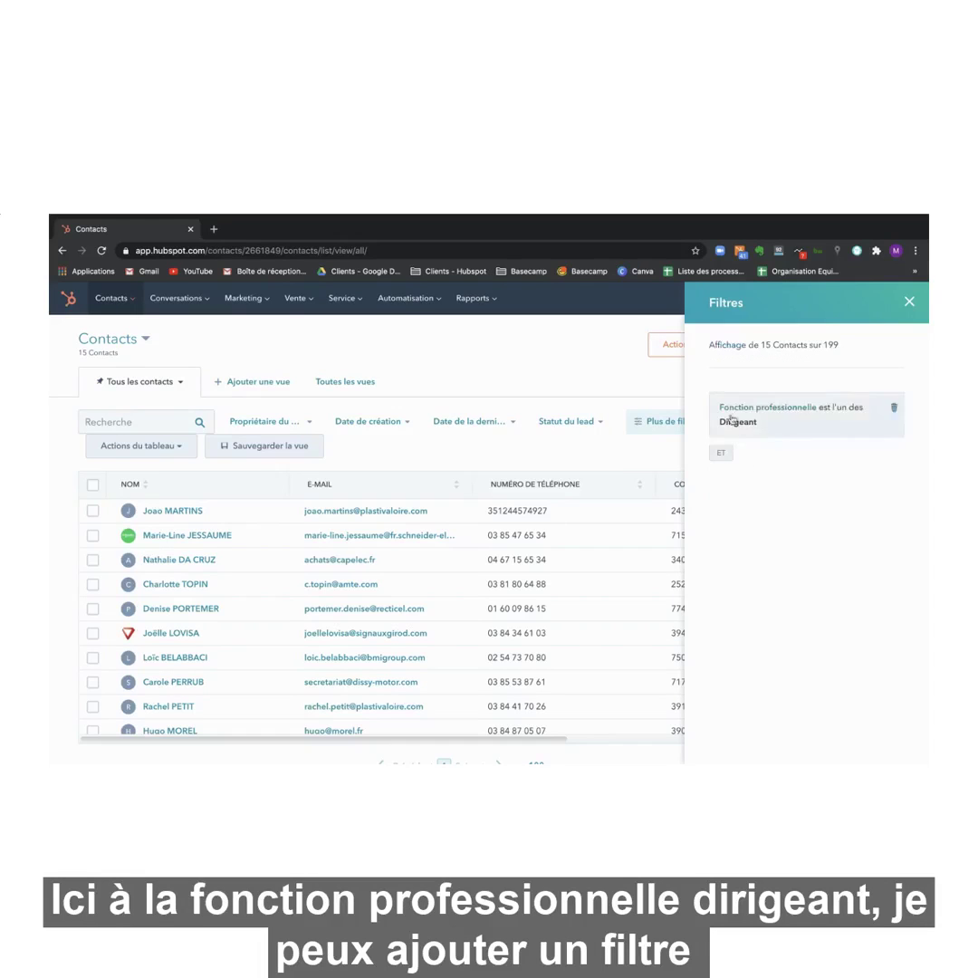
# Search the properties for a second filter criterion using "code" and "sec", and close the filters without adding one
pyautogui.click(721, 453)
pyautogui.write('co')
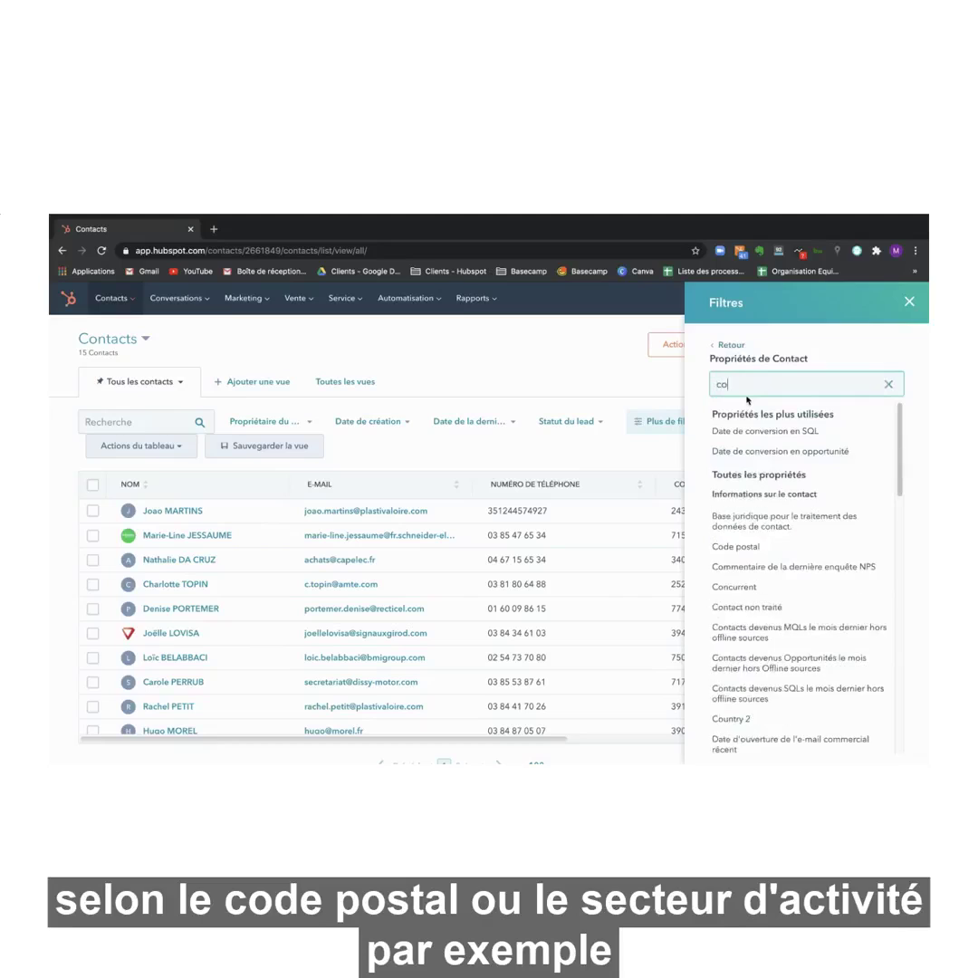
pyautogui.write('de')
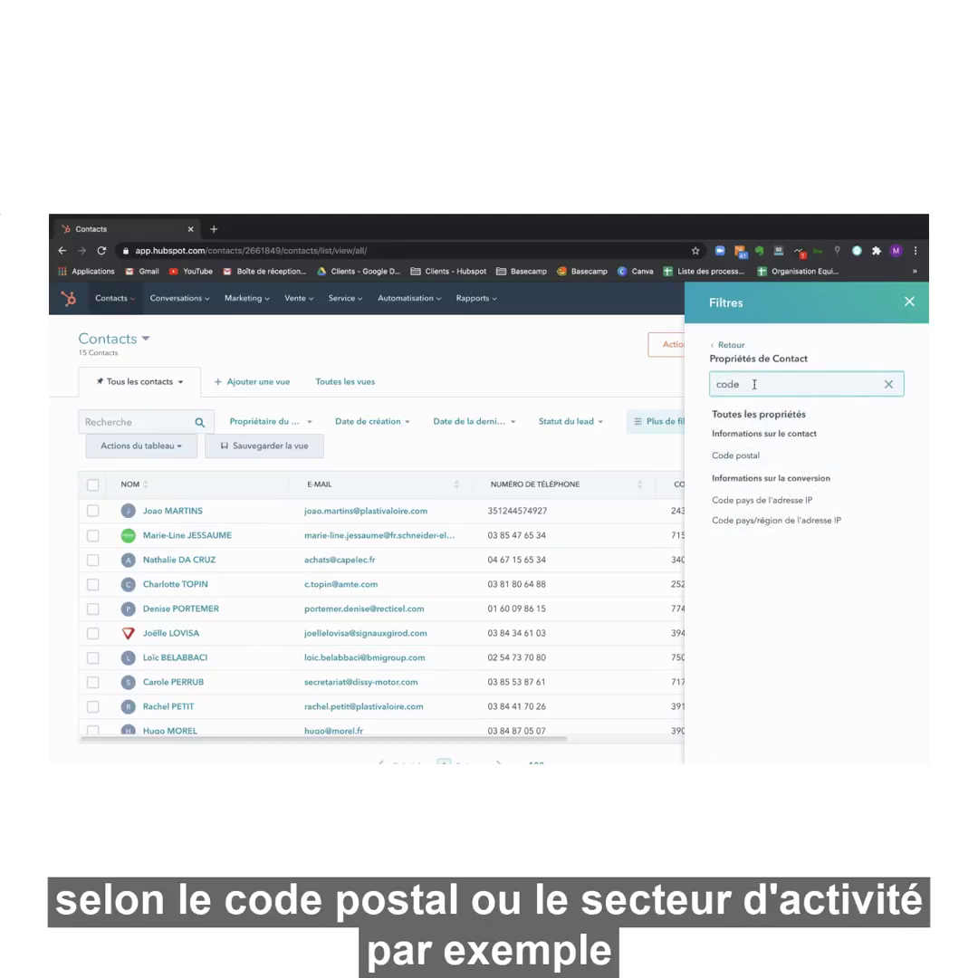
pyautogui.press('BackSpace')
pyautogui.press('BackSpace')
pyautogui.press('BackSpace')
pyautogui.press('BackSpace')
pyautogui.write('secte')
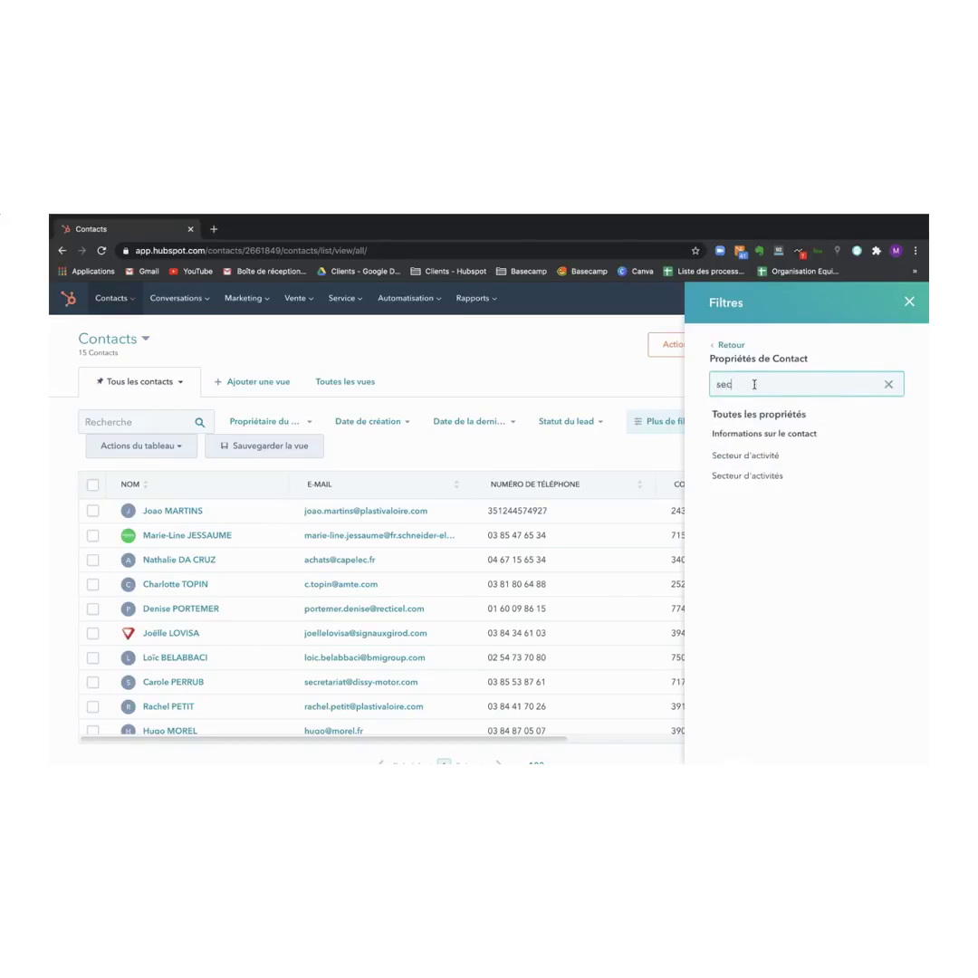
pyautogui.click(889, 383)
pyautogui.click(729, 345)
pyautogui.click(909, 302)
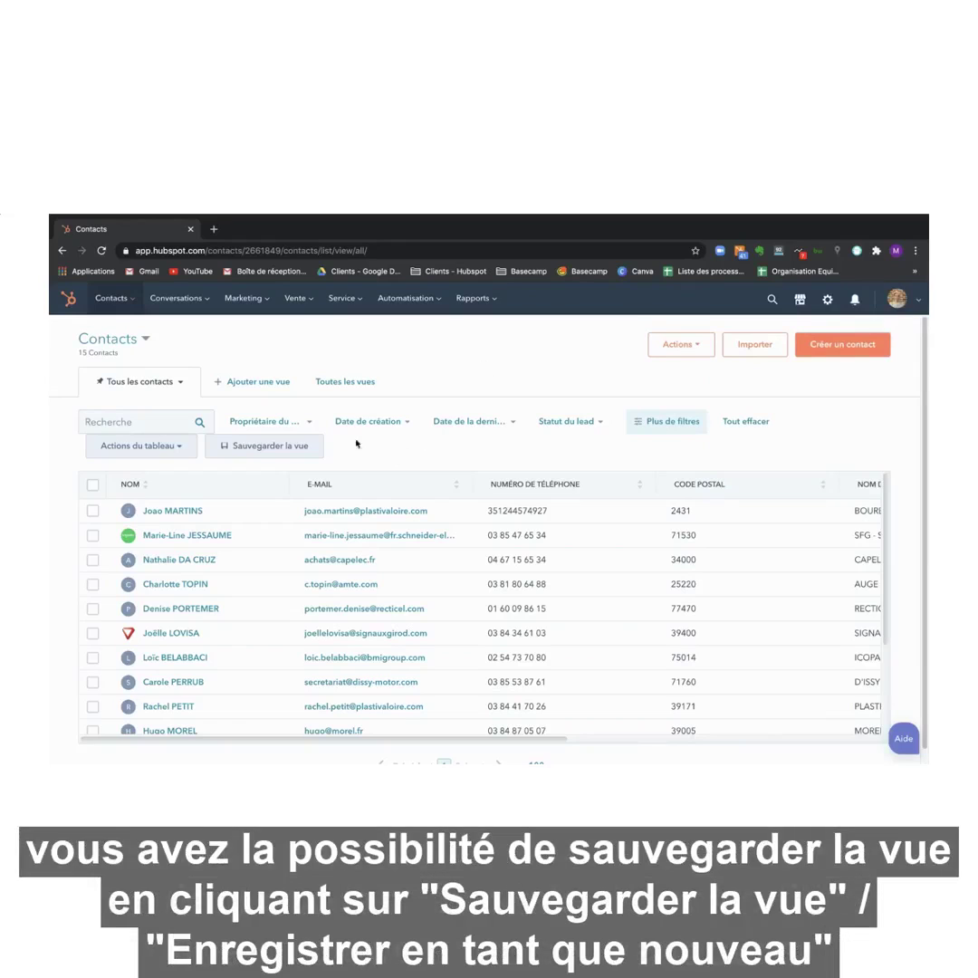
# Save the filtered list as a new view named Dirigeants, shared with Tout le monde
pyautogui.click(270, 451)
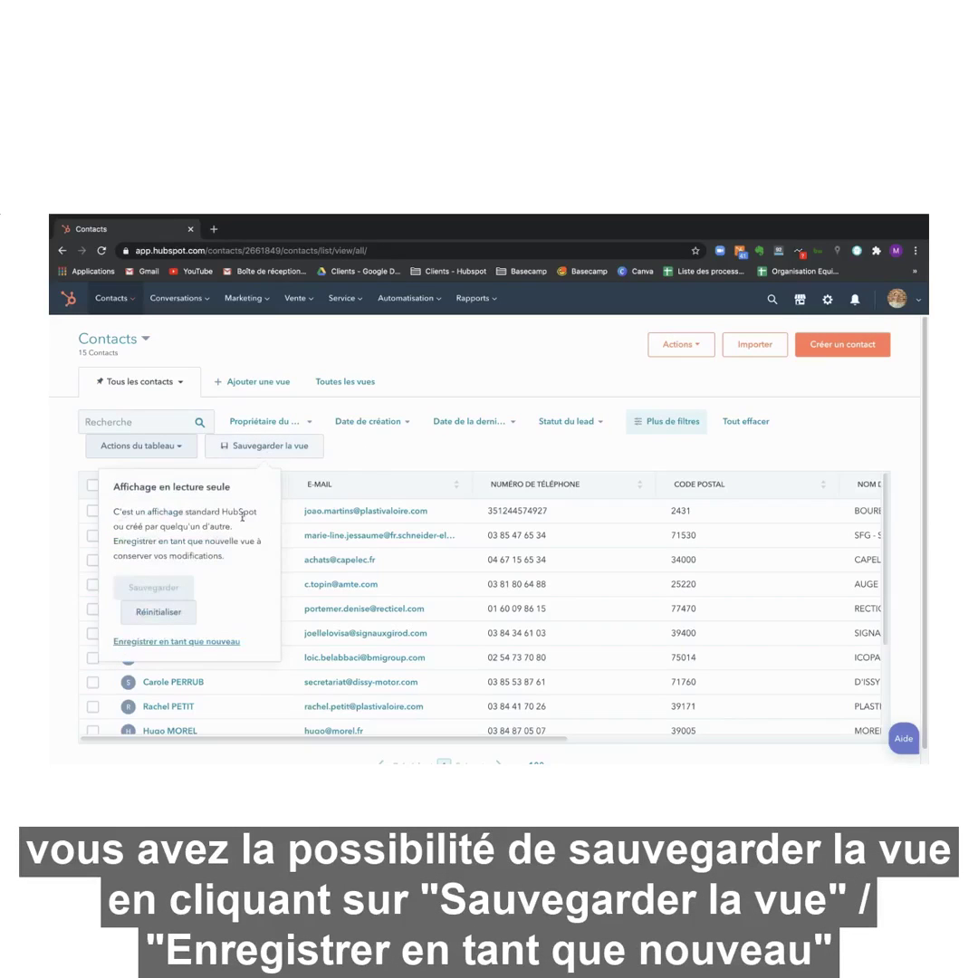
pyautogui.click(203, 643)
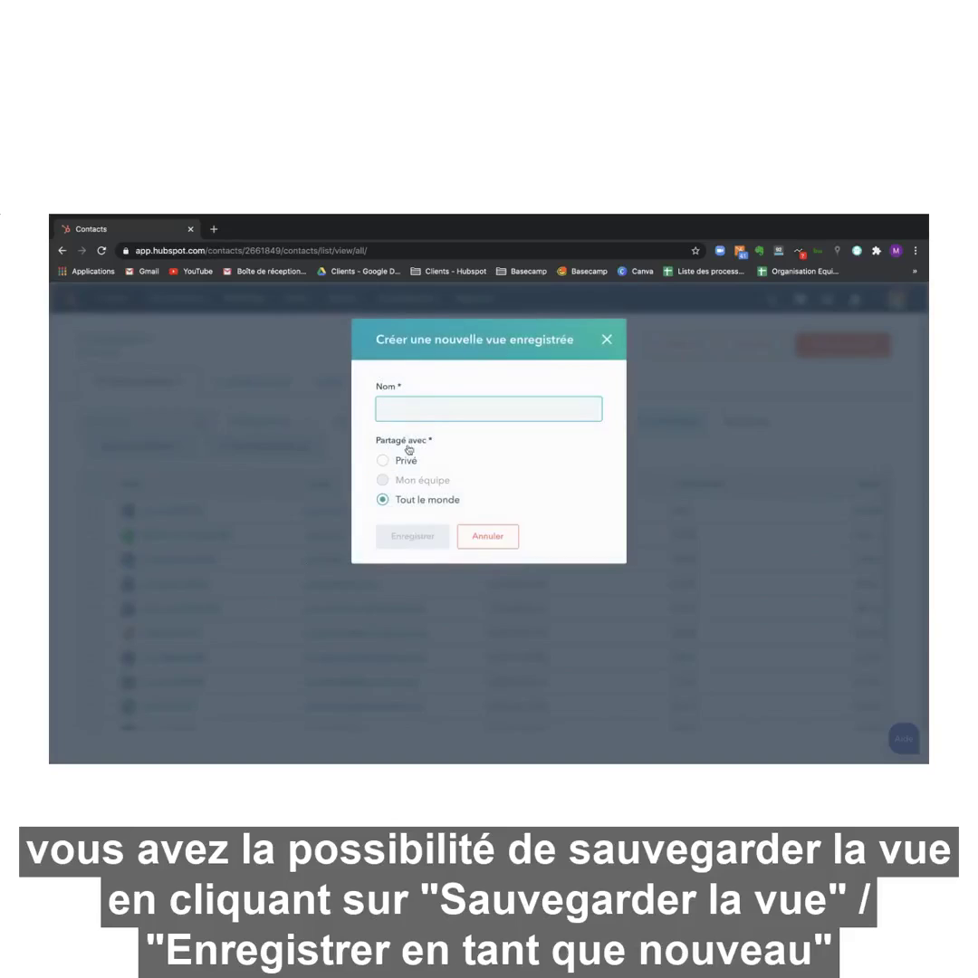
pyautogui.click(423, 411)
pyautogui.write('Dirigeants')
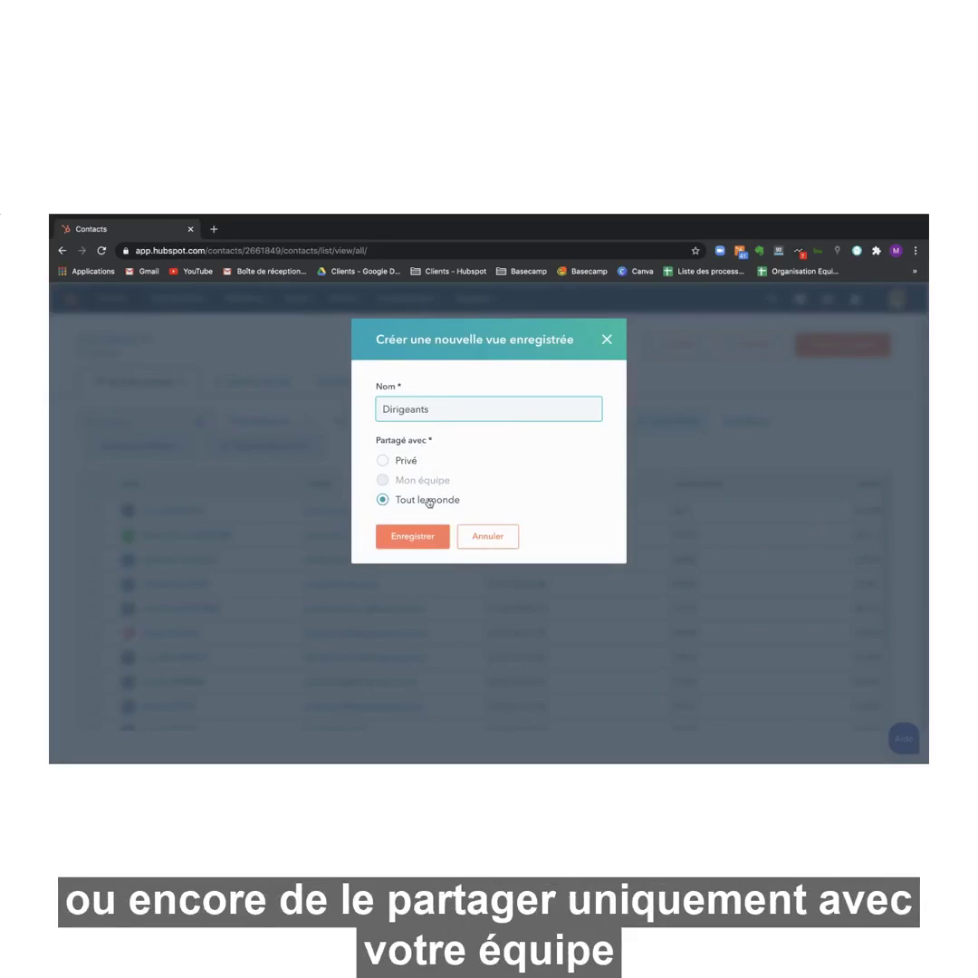
pyautogui.moveTo(420, 485)
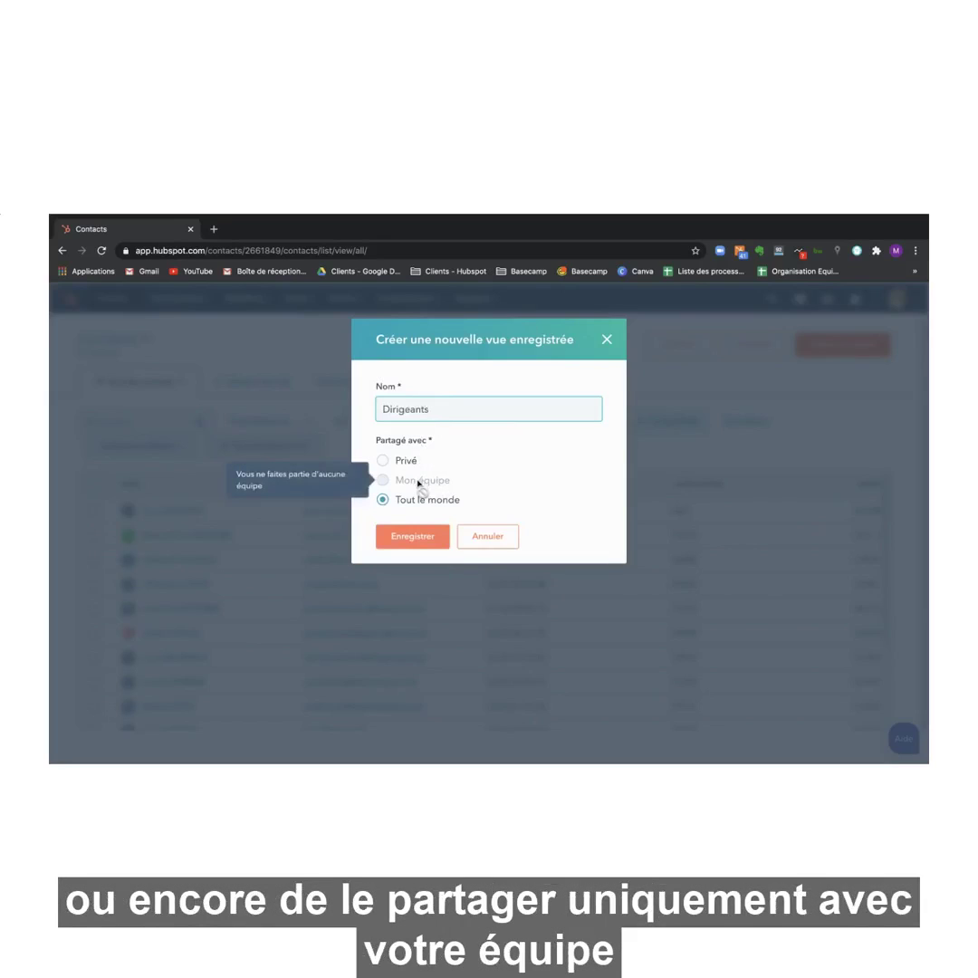
pyautogui.click(412, 536)
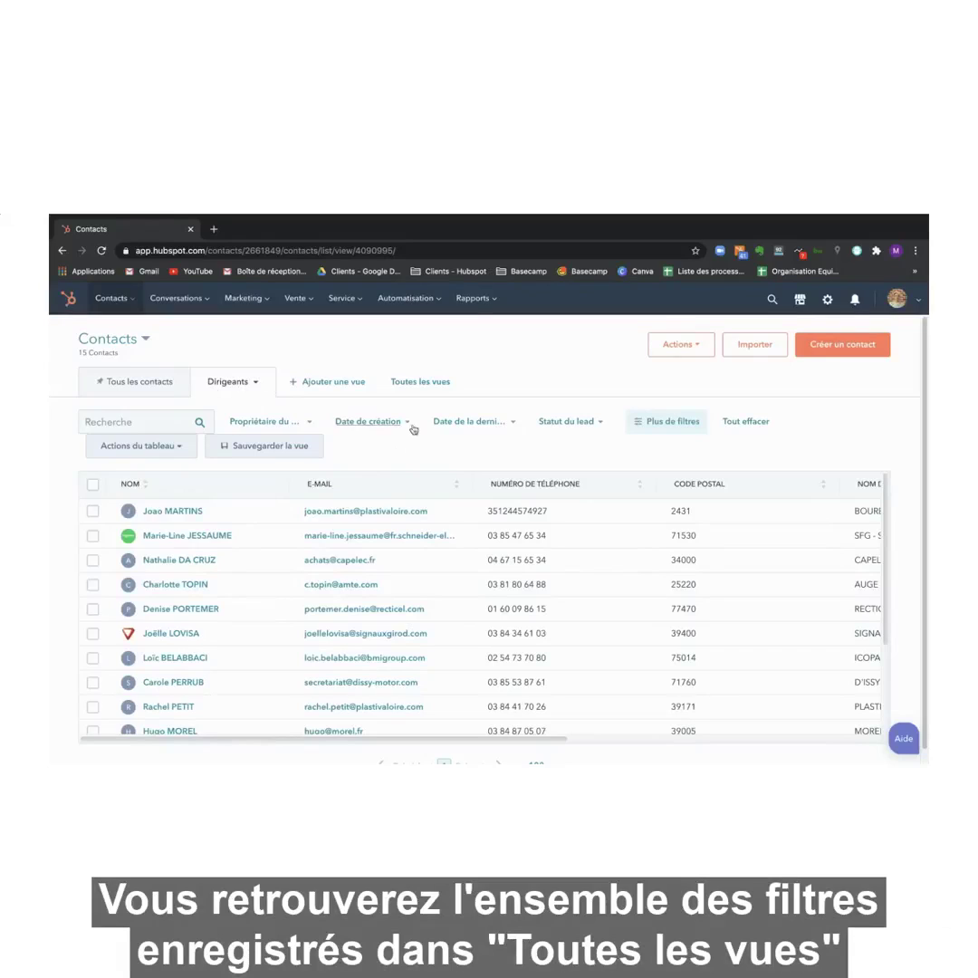
# Check the list of all saved contact views and pin the Dirigeants view so it stays open
pyautogui.click(420, 382)
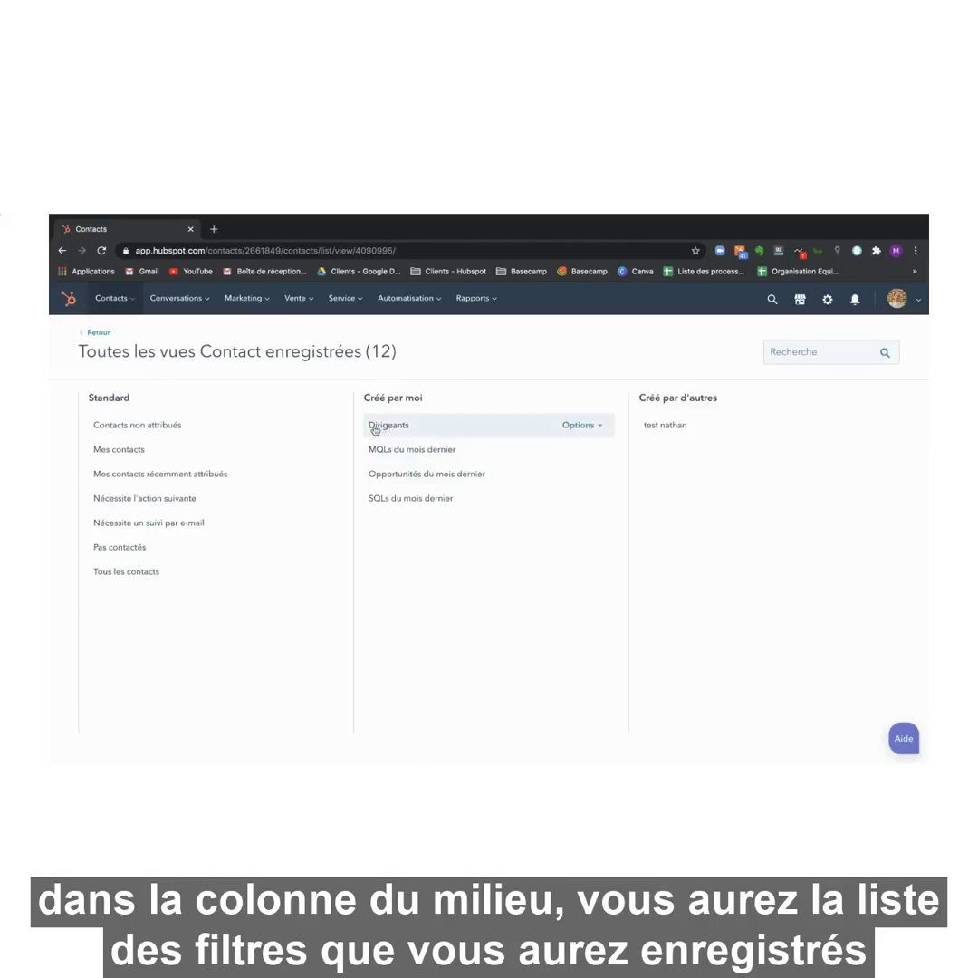
pyautogui.click(98, 334)
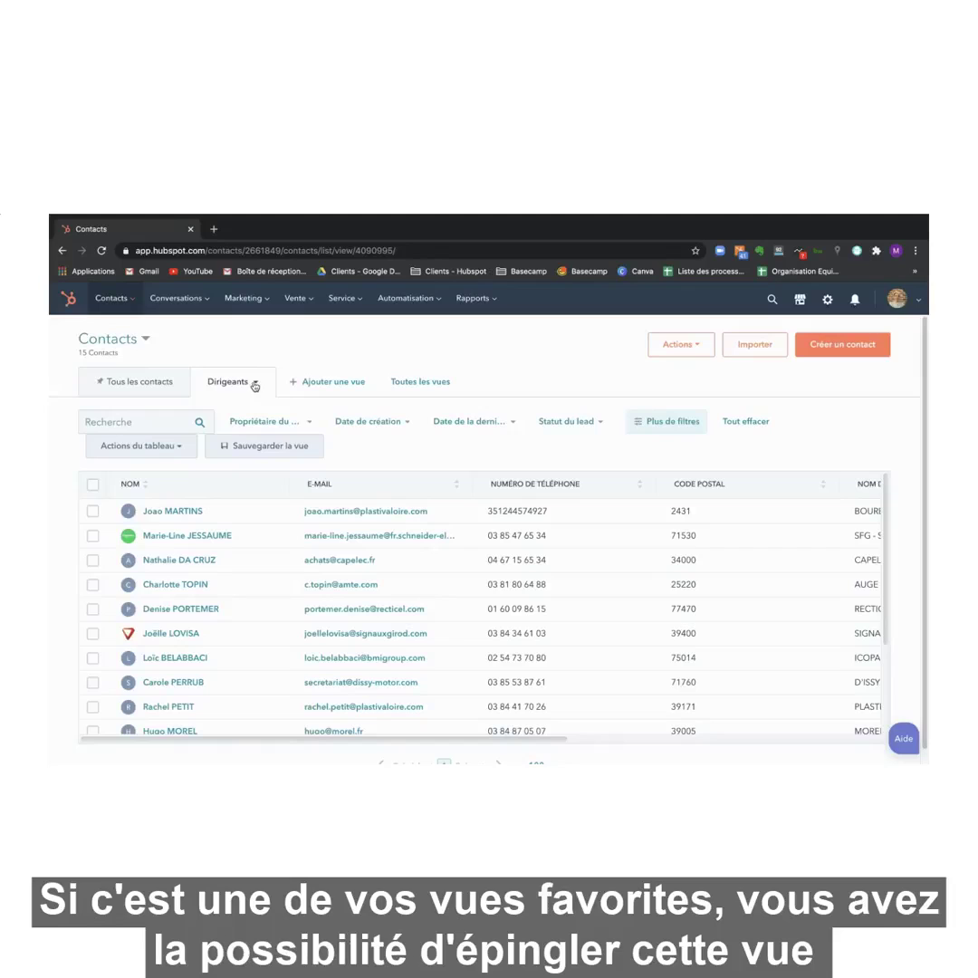
pyautogui.click(254, 384)
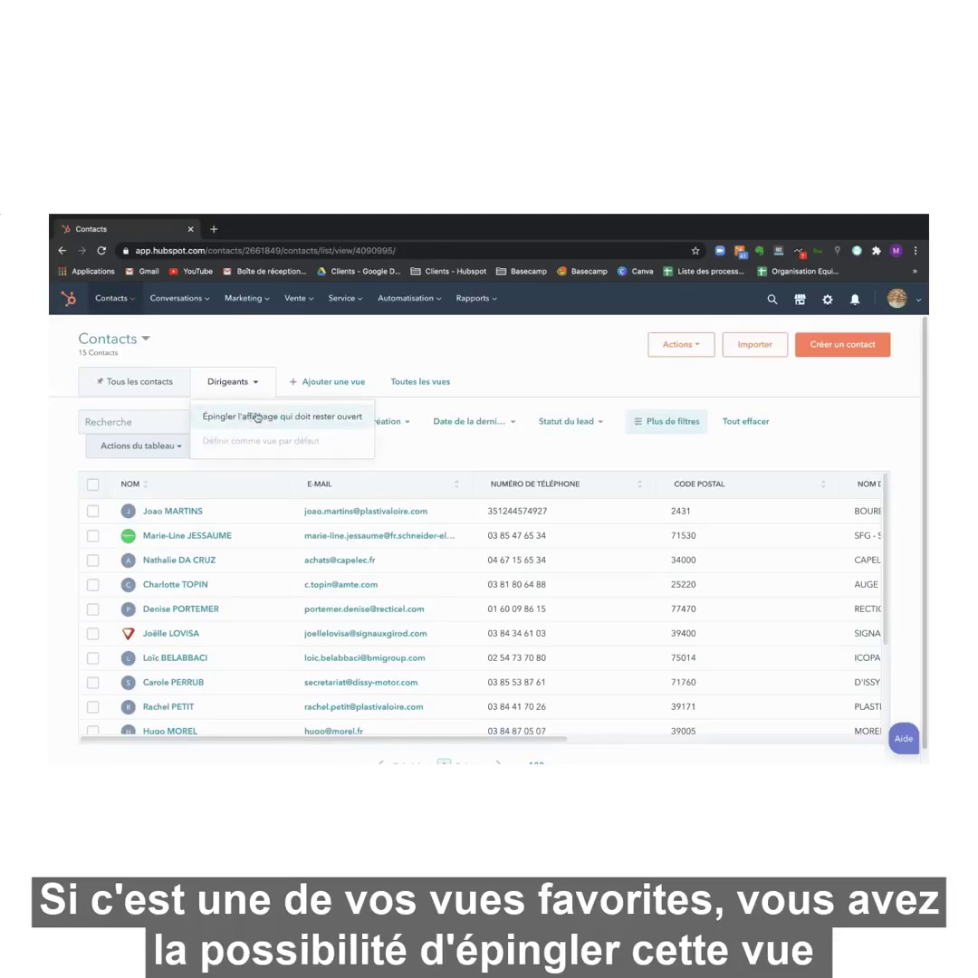
pyautogui.click(244, 416)
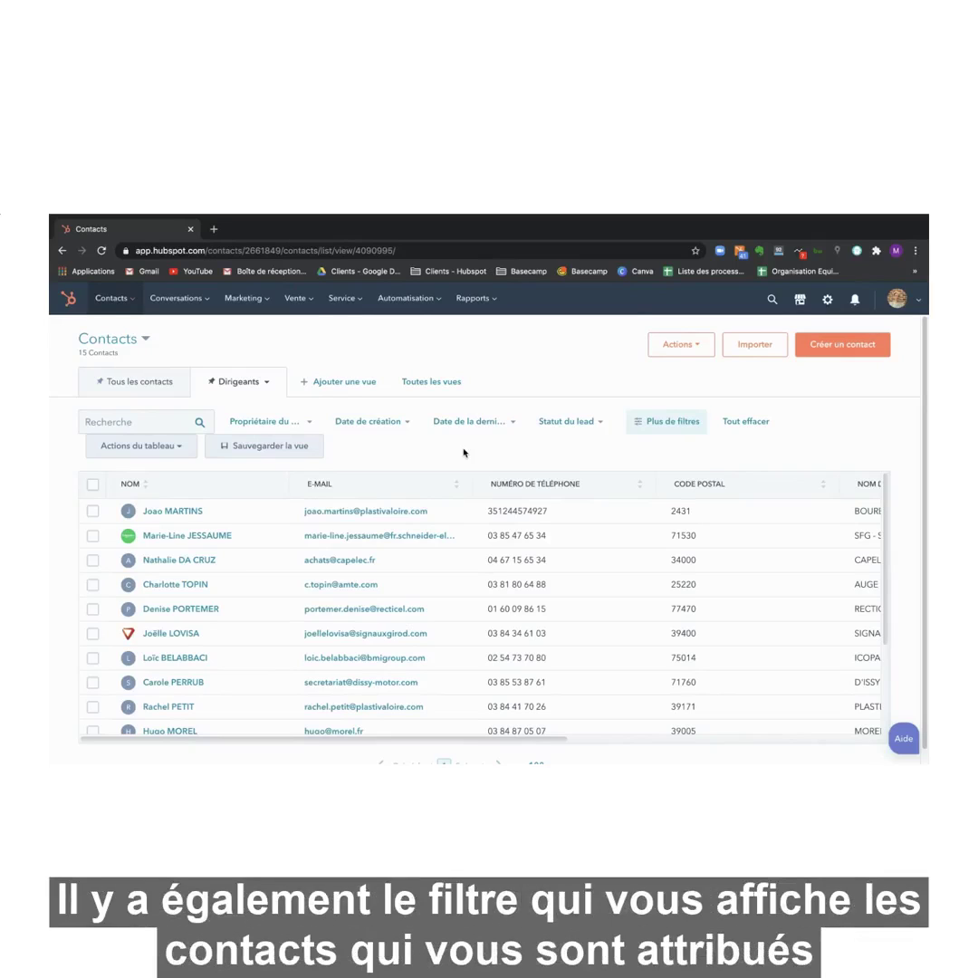
# Open the standard view Mes contacts and examine its contact owner filter and the contacts it lists
pyautogui.click(422, 382)
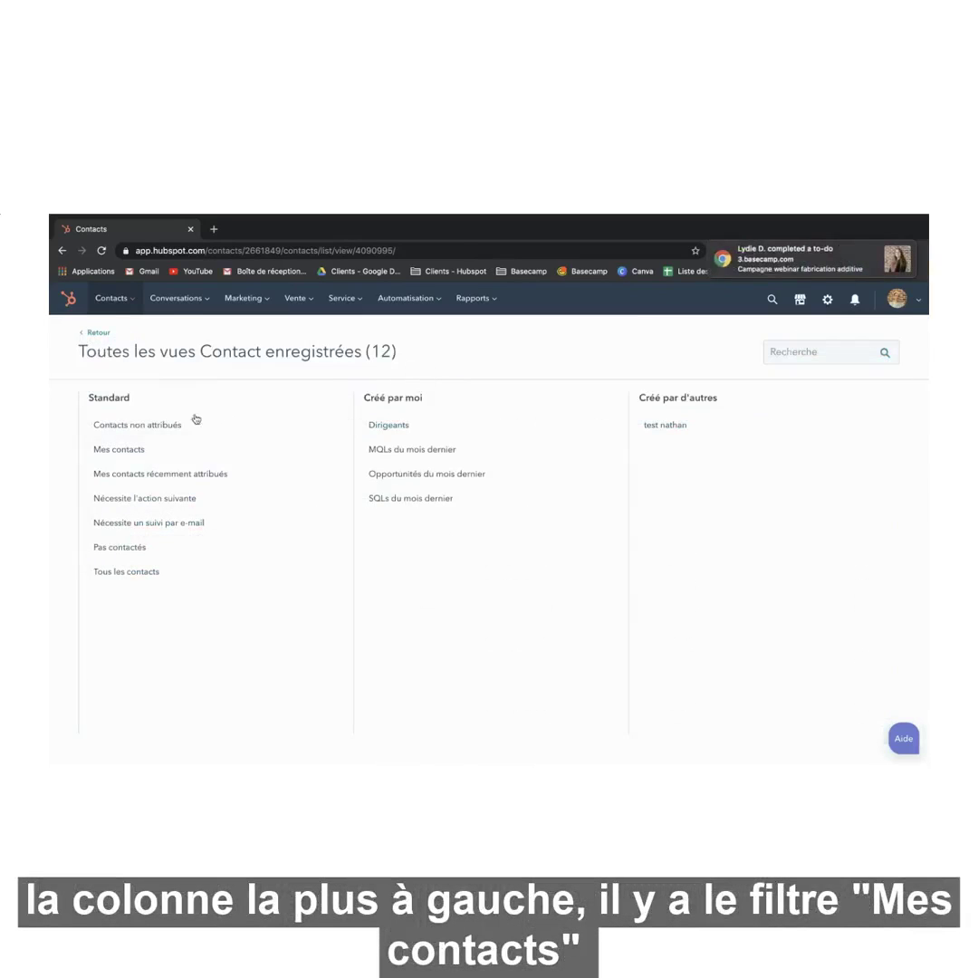
pyautogui.click(109, 451)
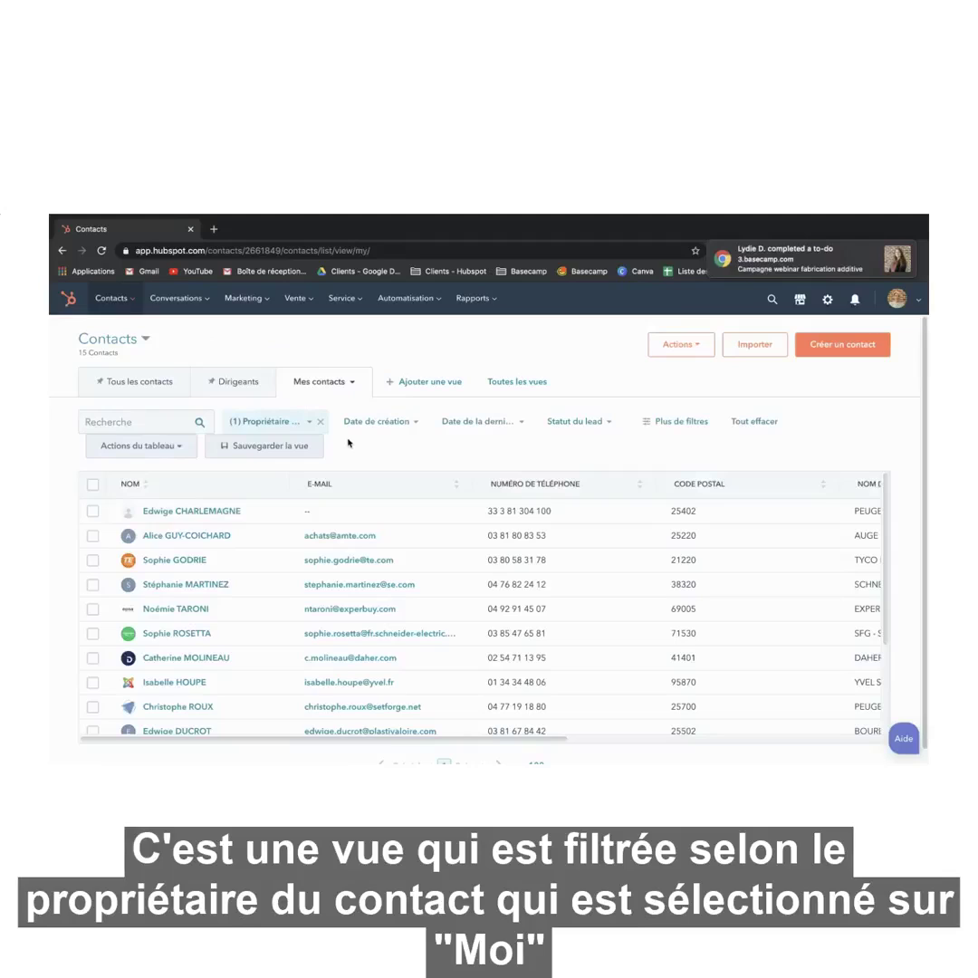
pyautogui.click(263, 421)
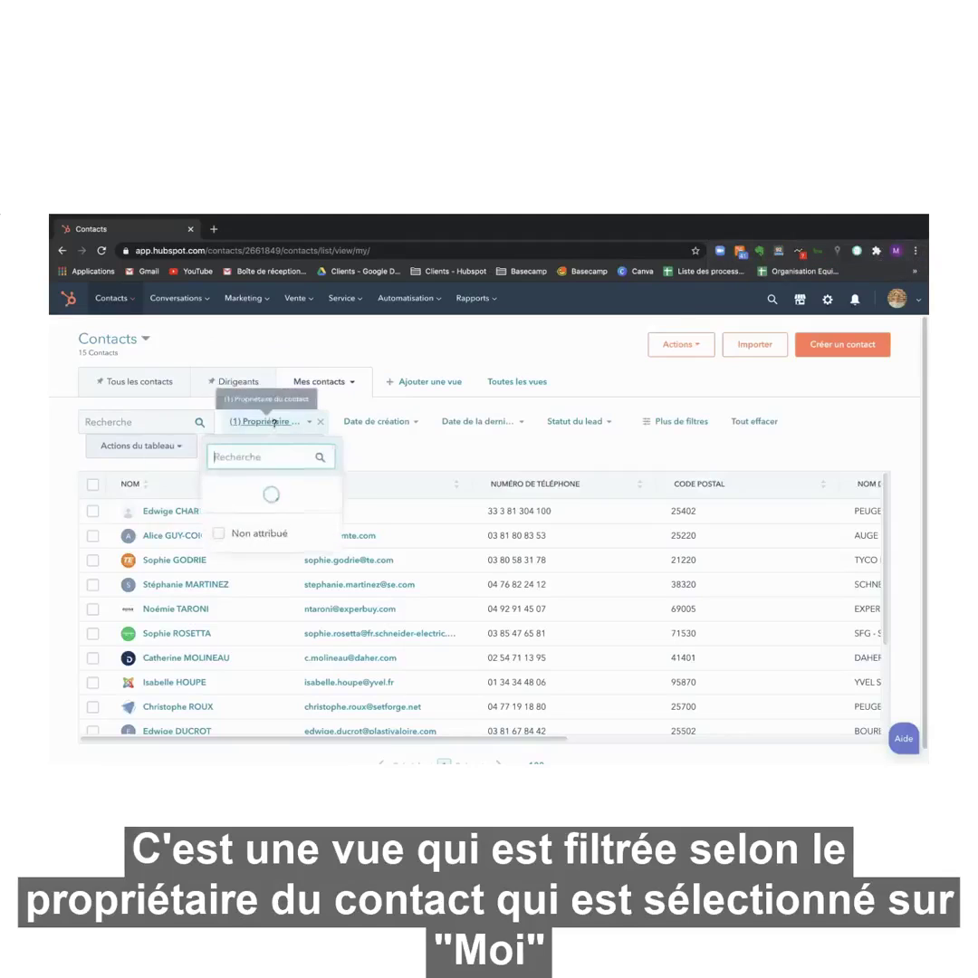
pyautogui.click(436, 458)
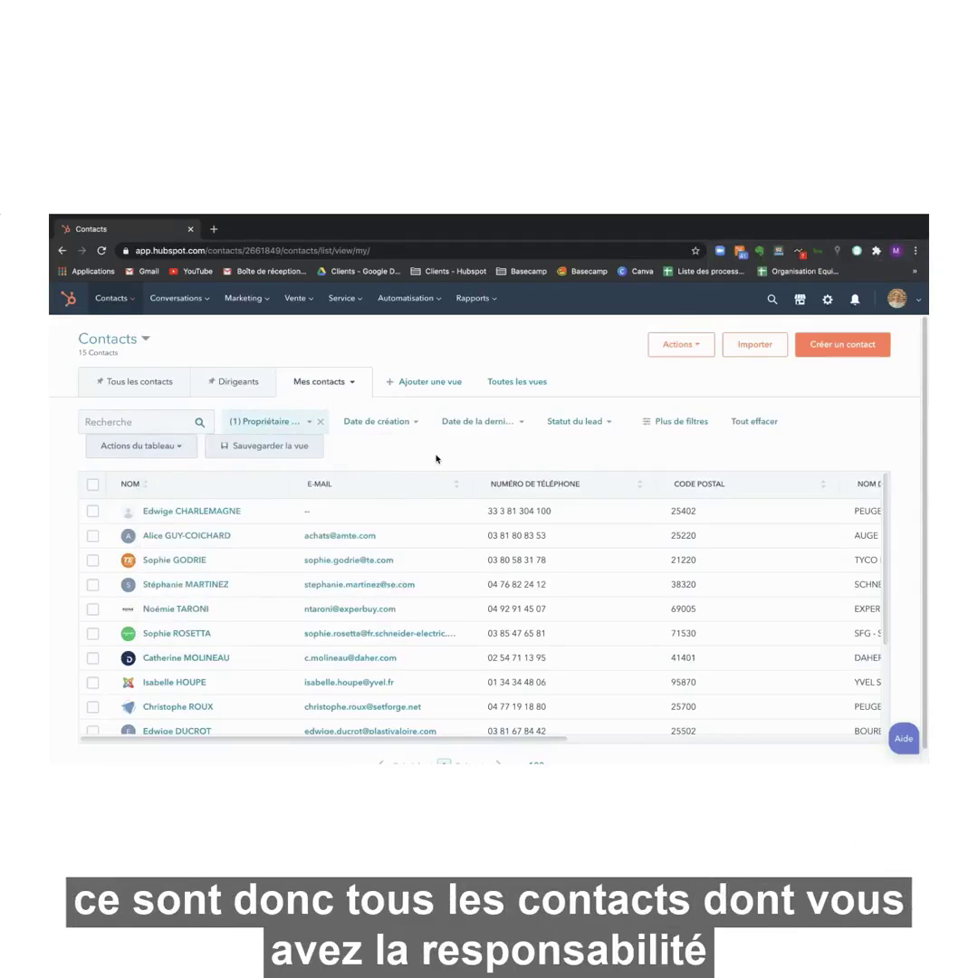
pyautogui.scroll(-5, 407, 544)
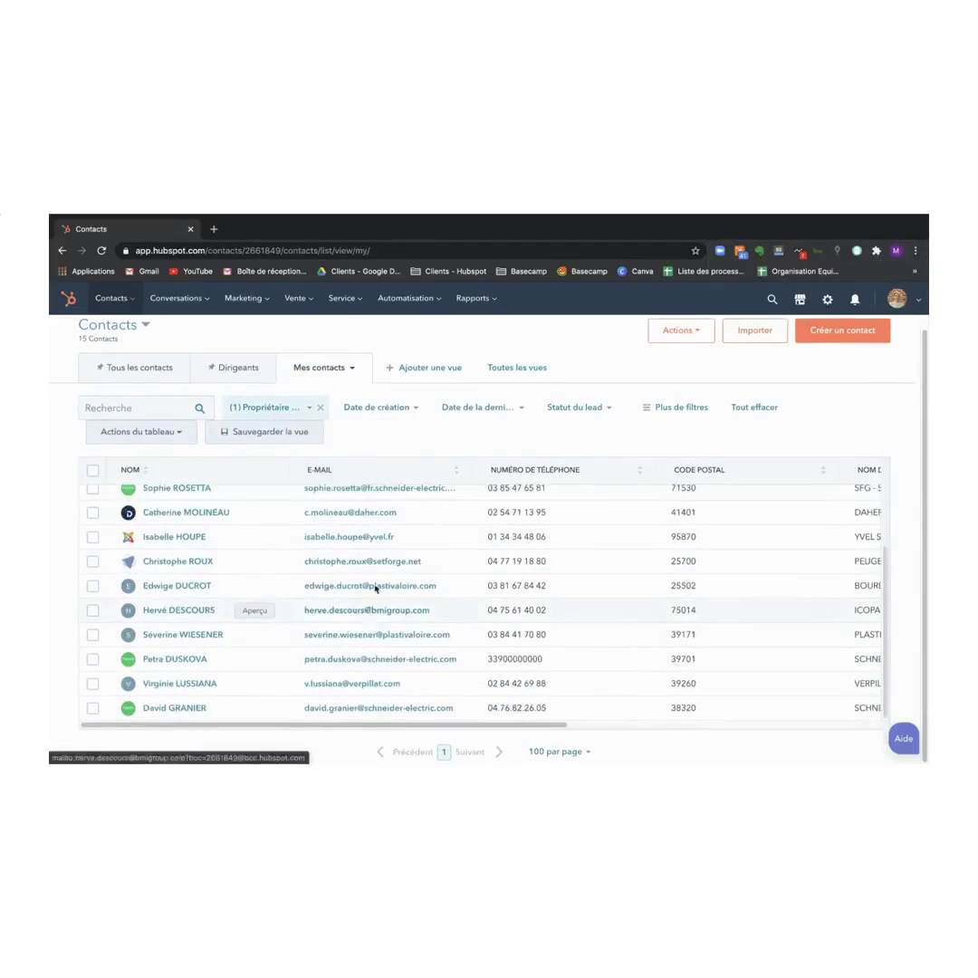
pyautogui.scroll(5, 399, 507)
pyautogui.scroll(1, 415, 433)
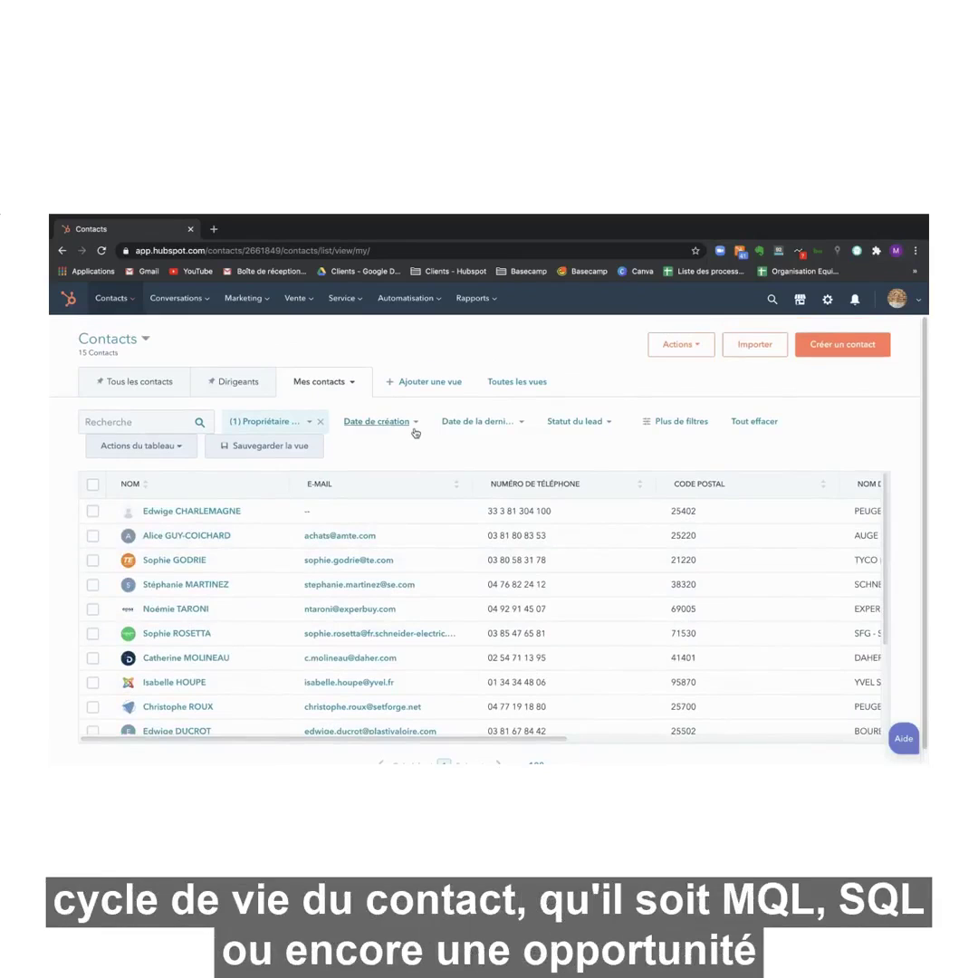
# Return to the list of all saved contact views
pyautogui.click(495, 381)
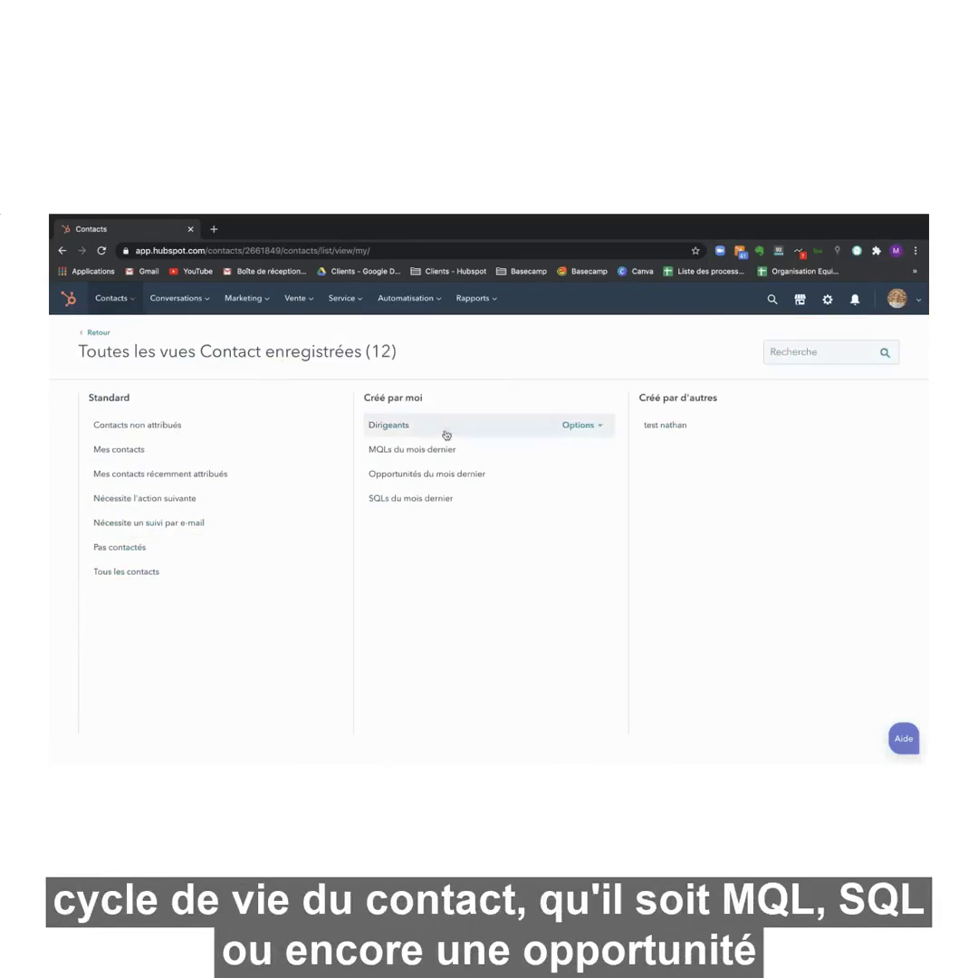